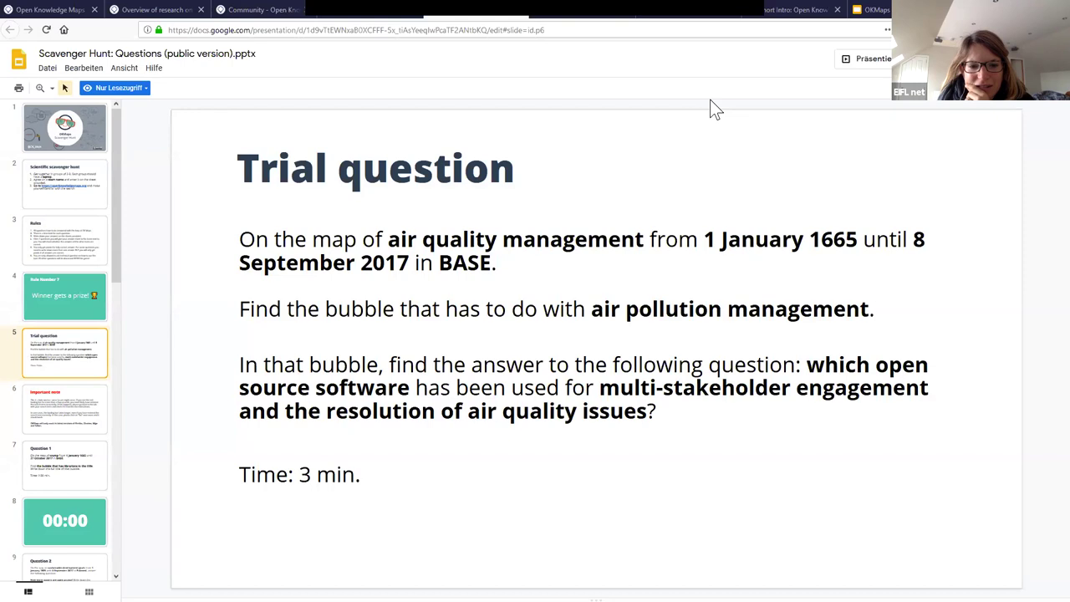
Look over the search refinement settings on the Open Knowledge Maps page and return to the trial question slide
{"action": "left_click", "coordinate": [46, 11]}
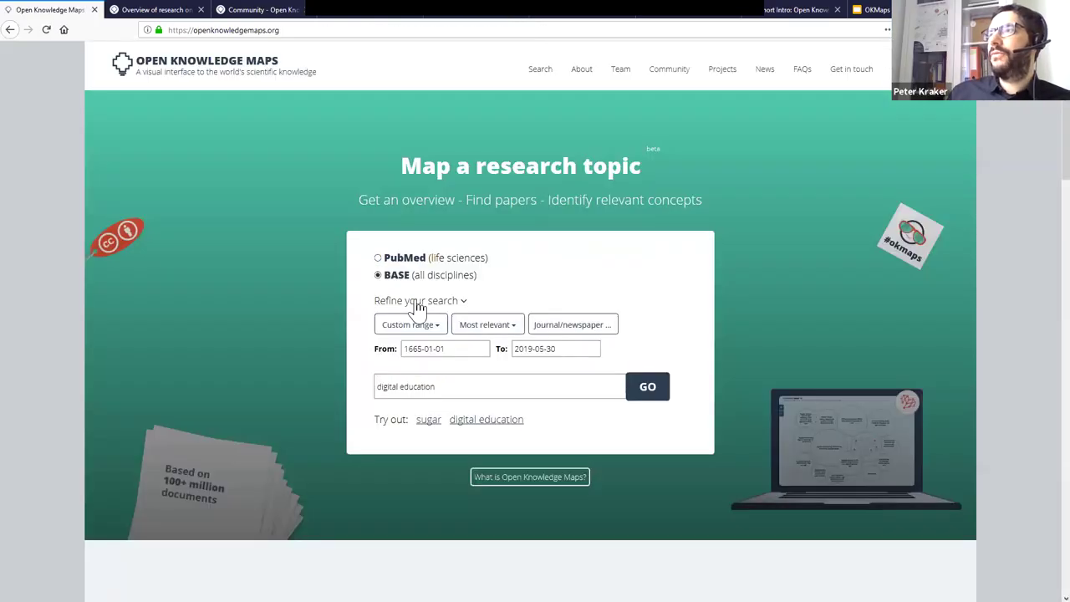
{"action": "left_click", "coordinate": [418, 303]}
{"action": "left_click", "coordinate": [413, 301]}
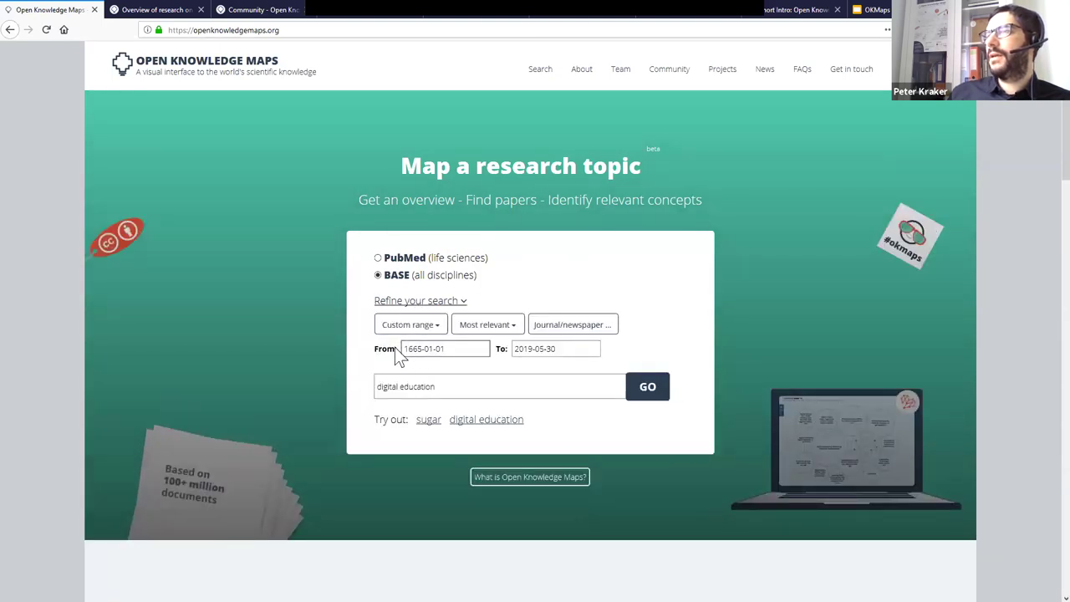
{"action": "left_click", "coordinate": [443, 15]}
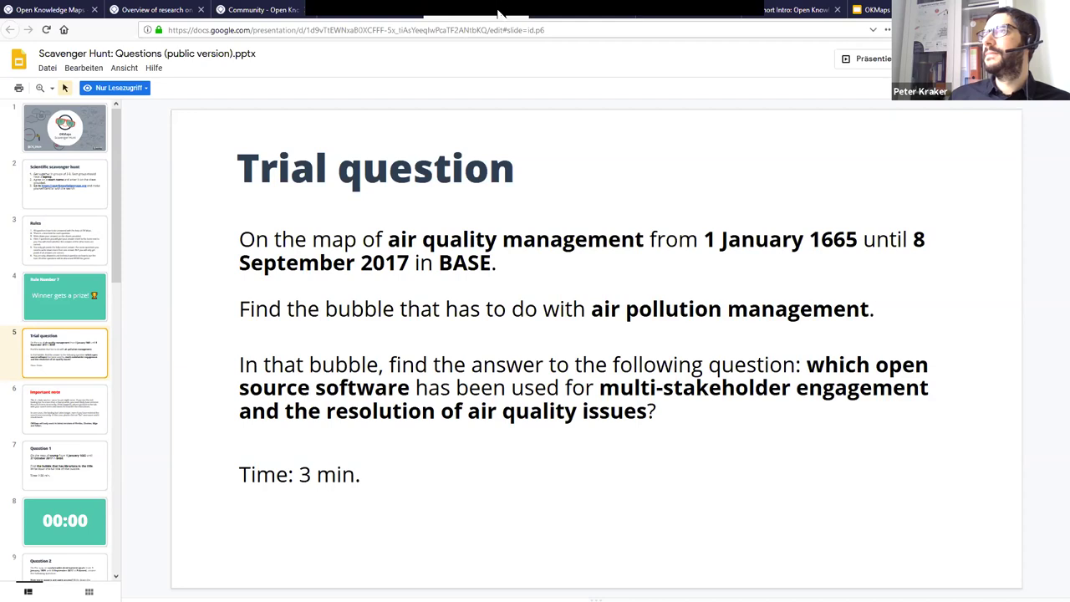
{"action": "left_click", "coordinate": [731, 20]}
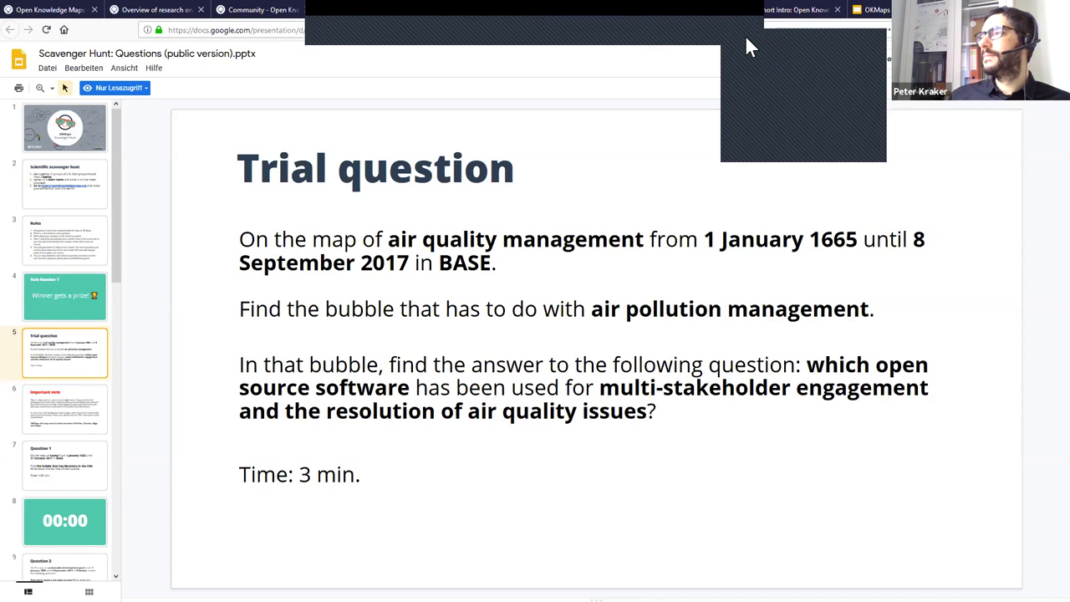
{"action": "left_click", "coordinate": [746, 43]}
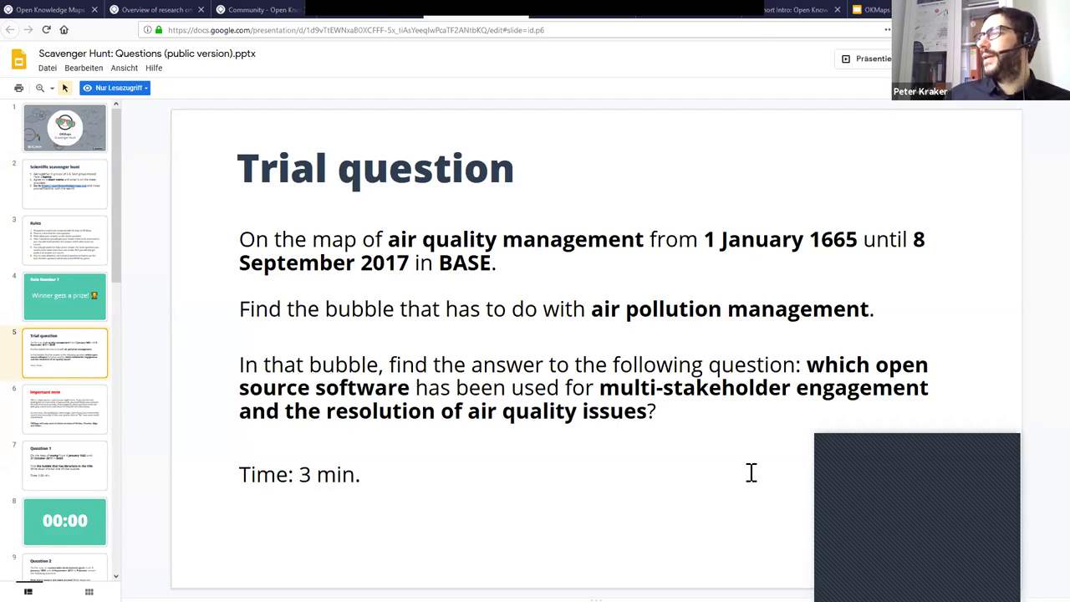
On the Open Knowledge Maps search page, set the end date of the custom range to 2017-09-08
{"action": "left_click", "coordinate": [52, 9]}
{"action": "left_click", "coordinate": [576, 351]}
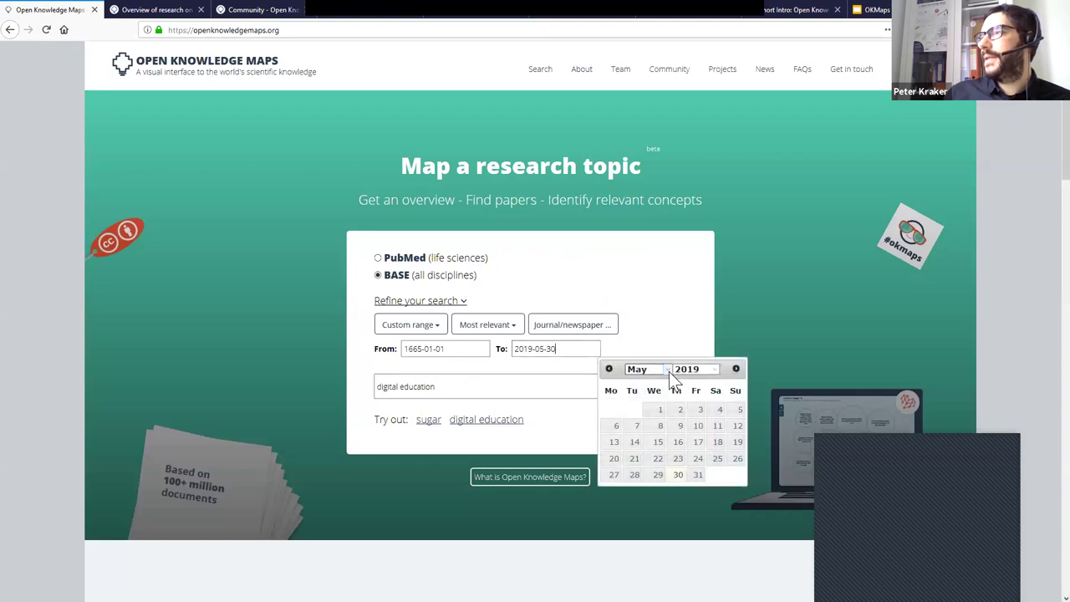
{"action": "left_click", "coordinate": [668, 370]}
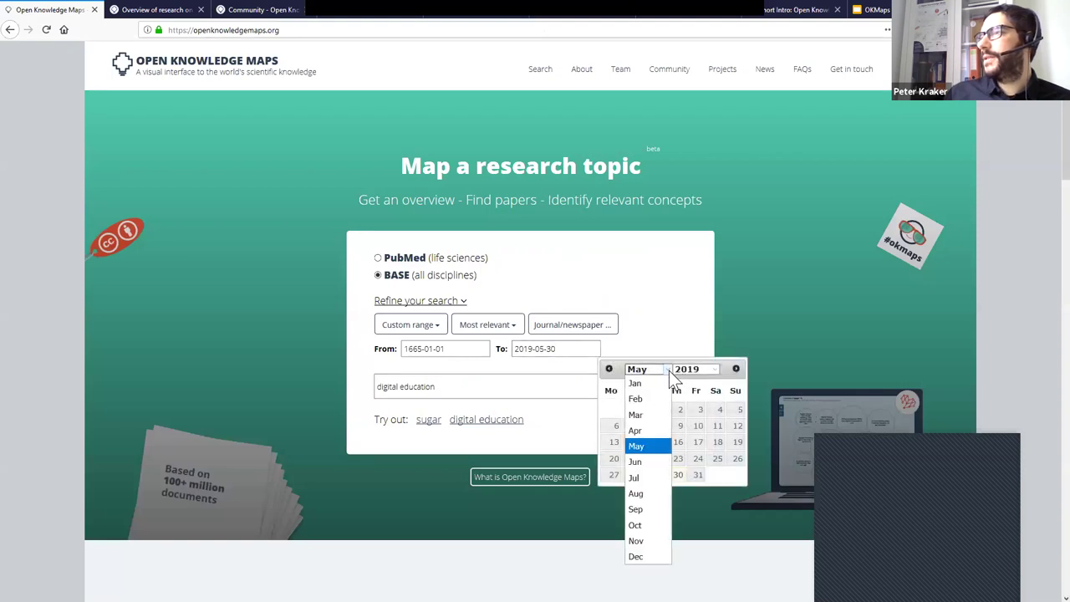
{"action": "left_click", "coordinate": [651, 510]}
{"action": "left_click", "coordinate": [714, 368]}
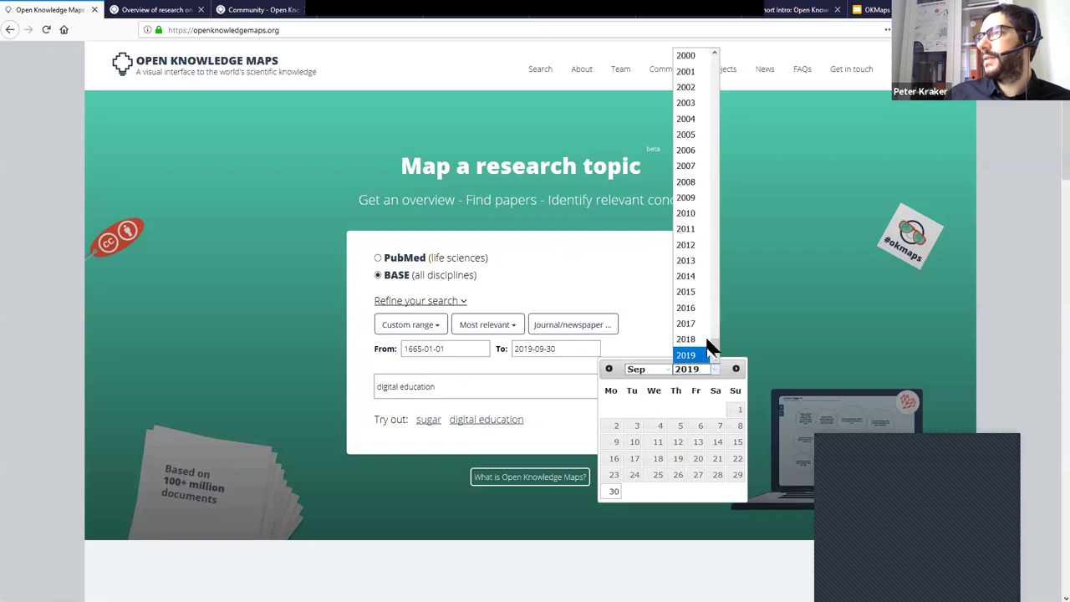
{"action": "left_click", "coordinate": [699, 325]}
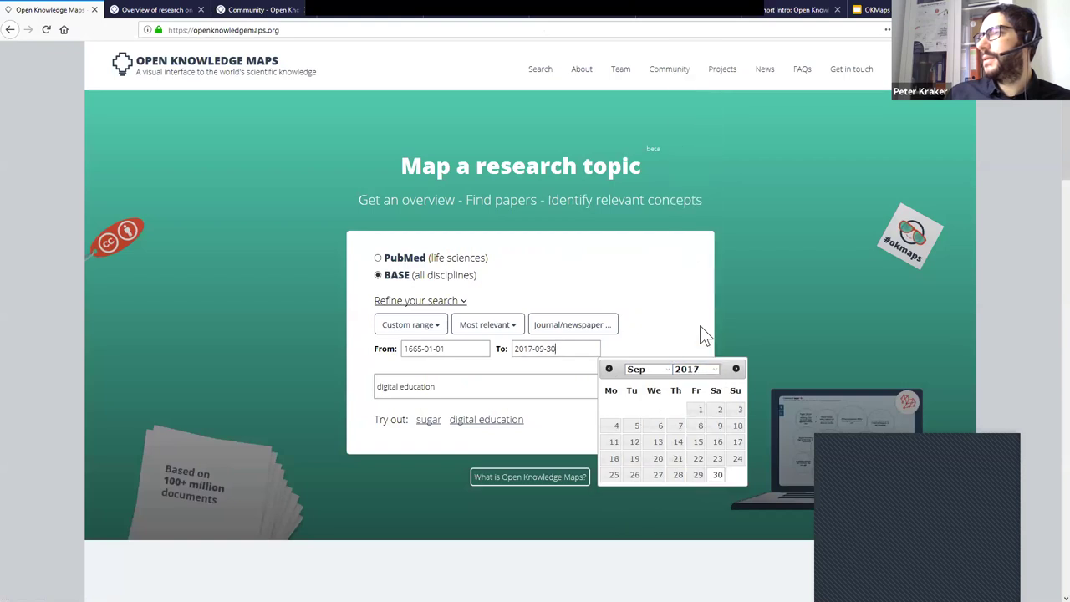
{"action": "left_click", "coordinate": [697, 426]}
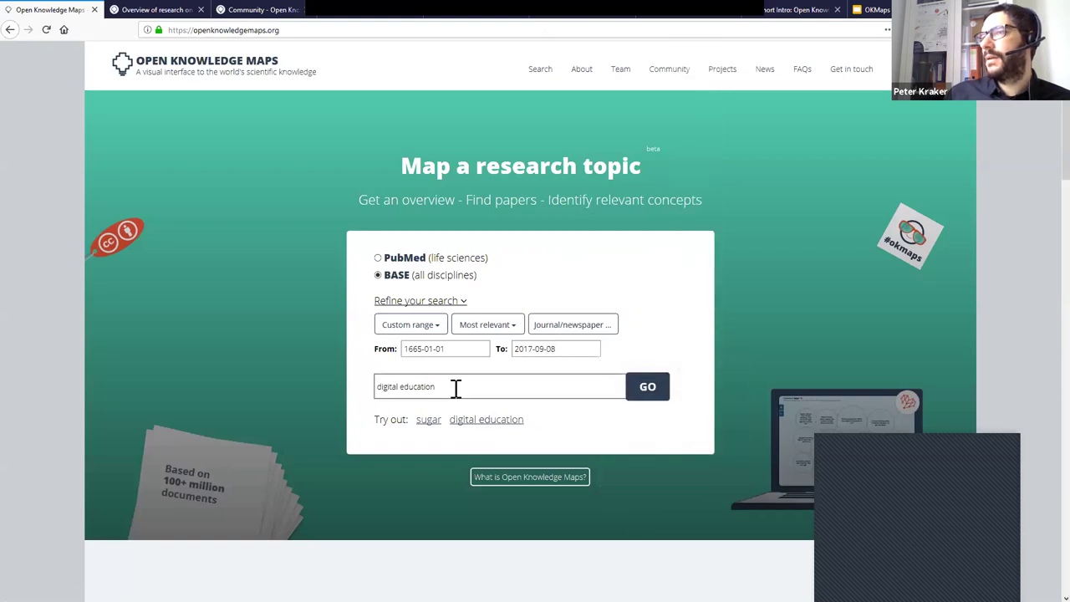
Replace the search term with "air pollution management" and generate its knowledge map
{"action": "left_click_drag", "start_coordinate": [453, 387], "coordinate": [292, 378]}
{"action": "left_click", "coordinate": [439, 12]}
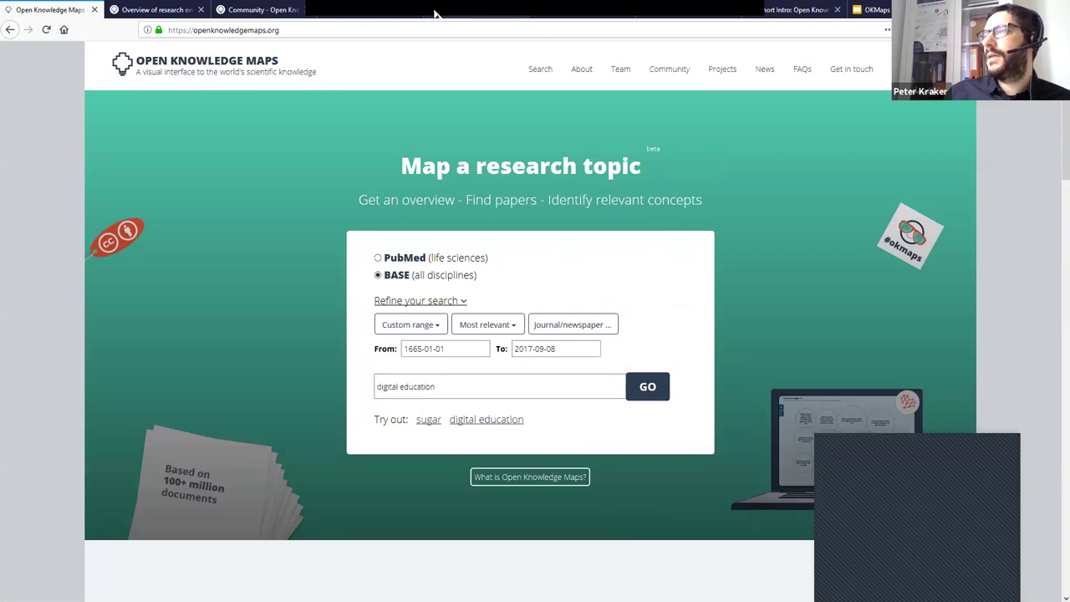
{"action": "key", "text": "alt+Tab"}
{"action": "key", "text": "alt+Tab"}
{"action": "type", "text": "a"}
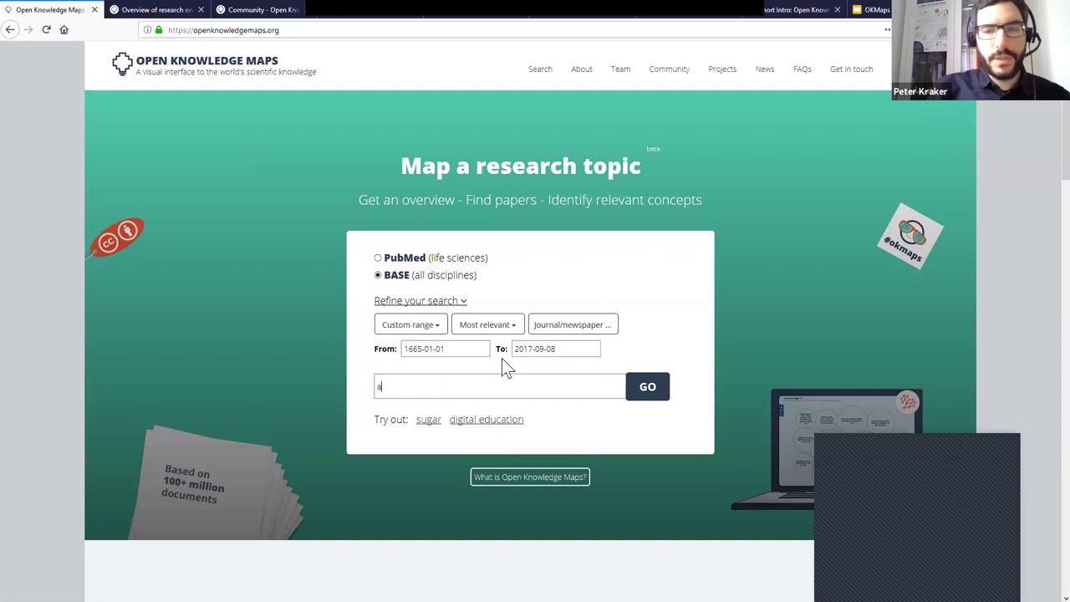
{"action": "type", "text": "ir pollu"}
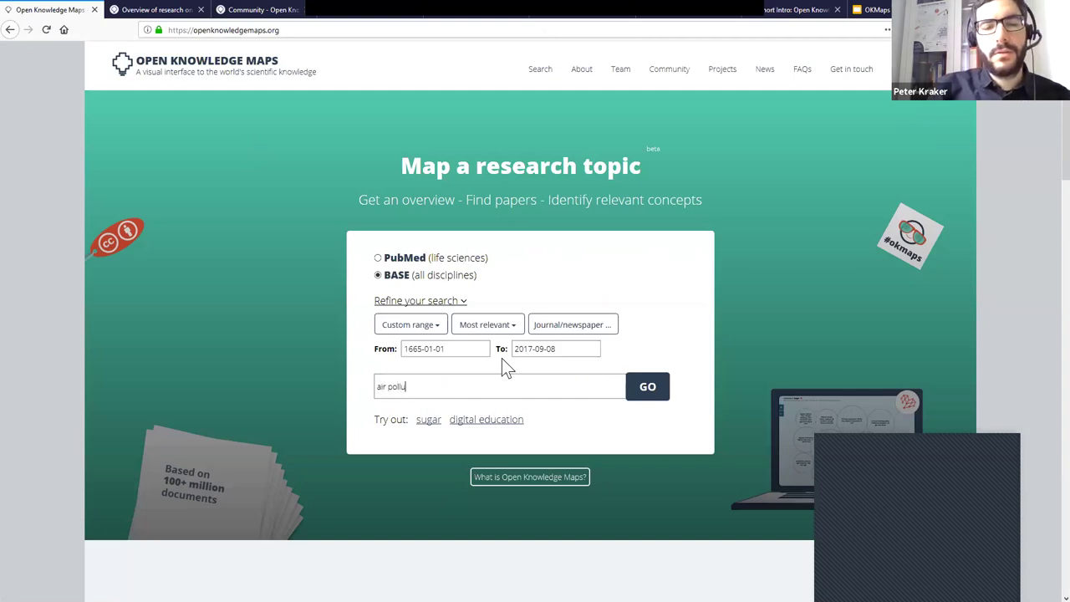
{"action": "type", "text": "tion manage,em"}
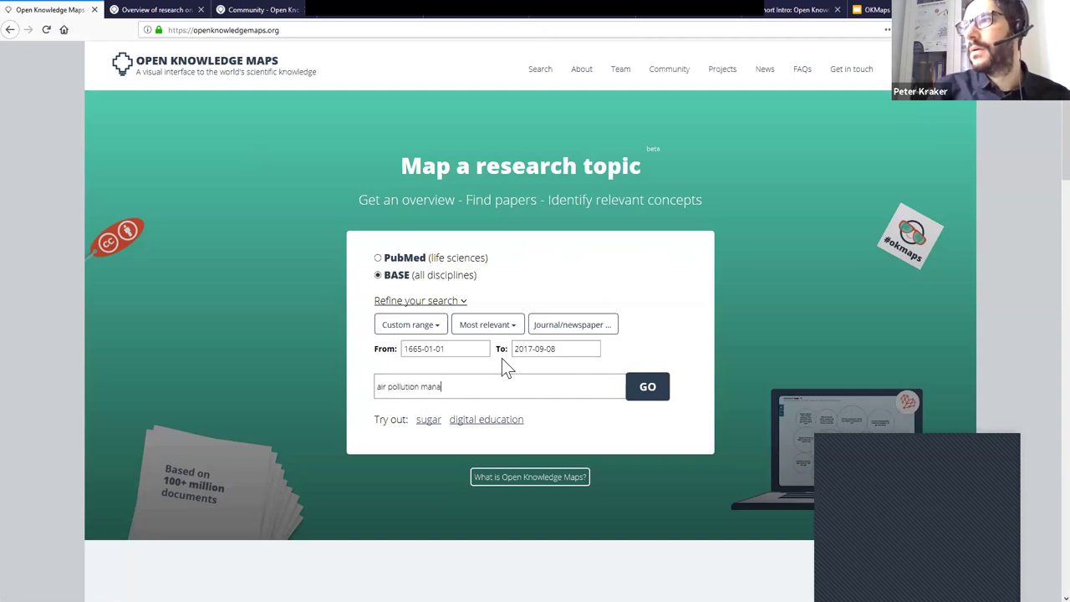
{"action": "key", "text": "BackSpace"}
{"action": "key", "text": "BackSpace"}
{"action": "key", "text": "BackSpace"}
{"action": "type", "text": "ment"}
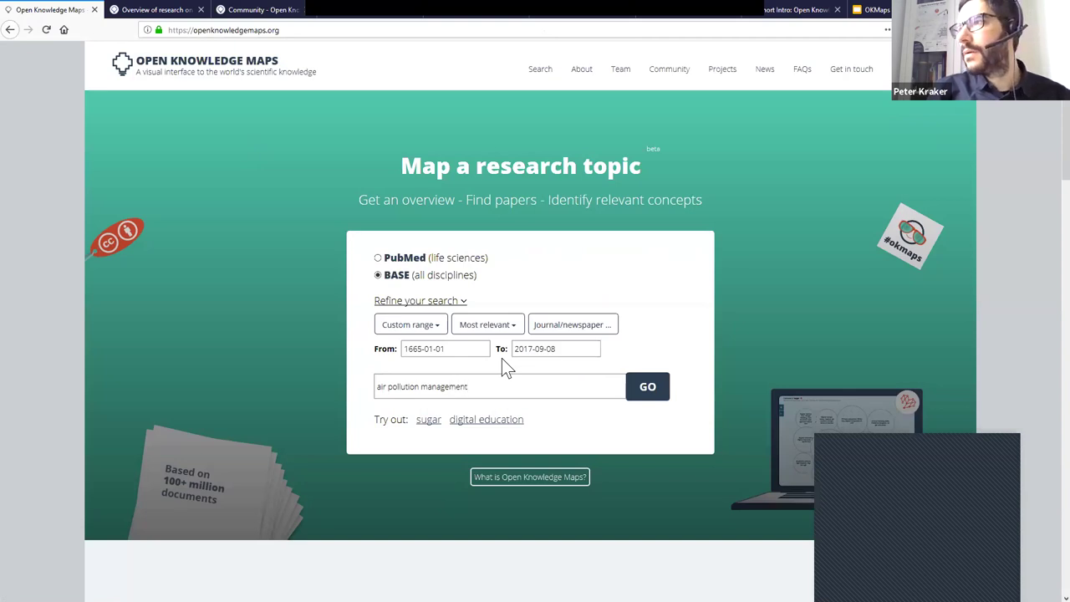
{"action": "key", "text": "Return"}
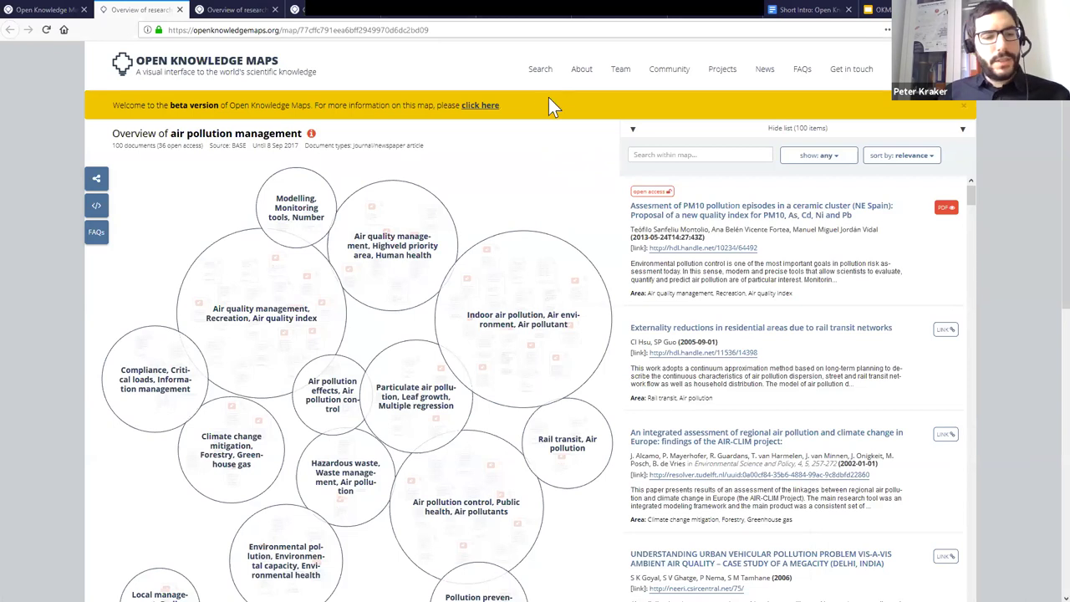
Recheck the trial question, correct the search term to "air quality management", and generate its knowledge map
{"action": "left_click", "coordinate": [512, 17]}
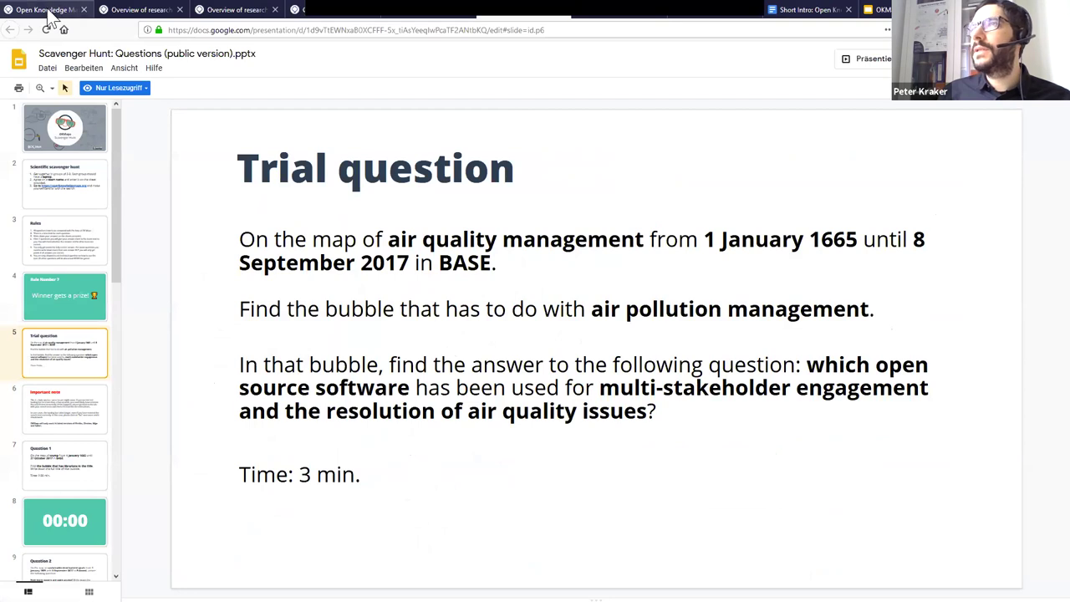
{"action": "left_click", "coordinate": [142, 10]}
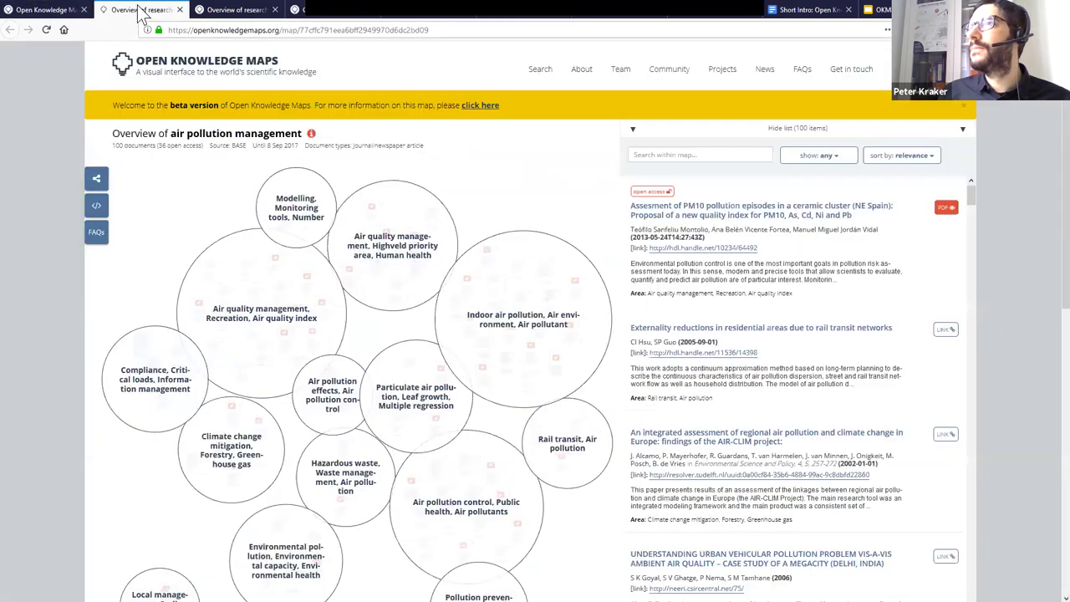
{"action": "left_click", "coordinate": [66, 10]}
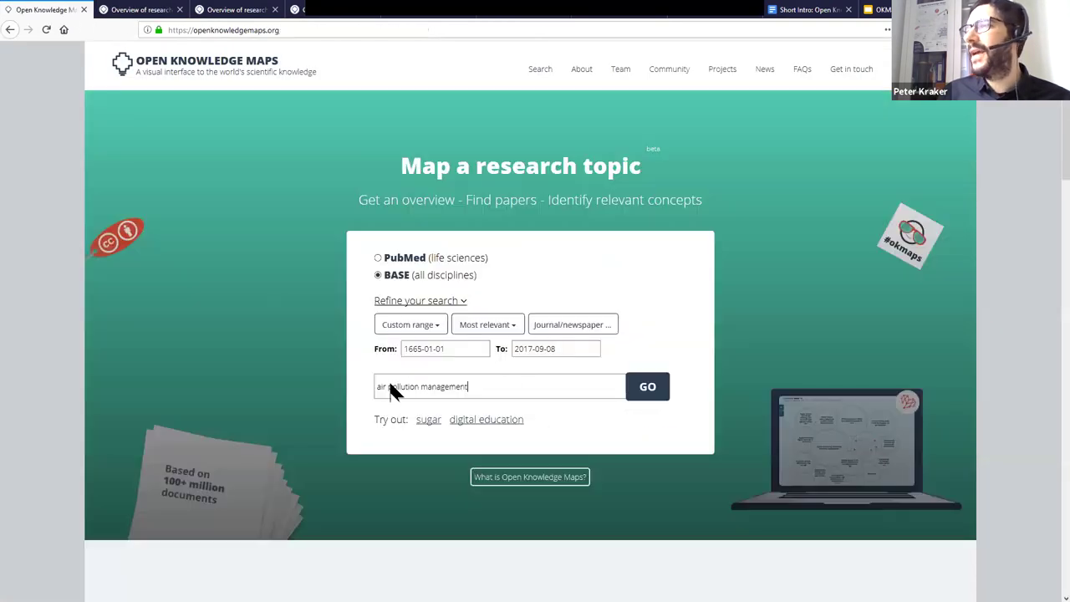
{"action": "double_click", "coordinate": [396, 386]}
{"action": "key", "text": "BackSpace"}
{"action": "type", "text": "quali"}
{"action": "type", "text": "ty"}
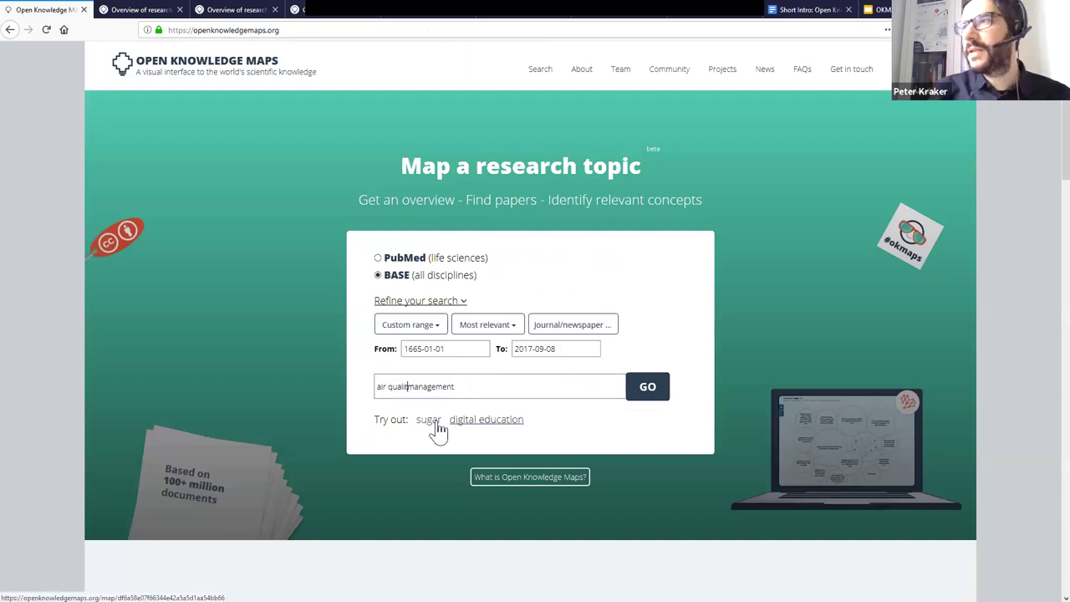
{"action": "key", "text": "Return"}
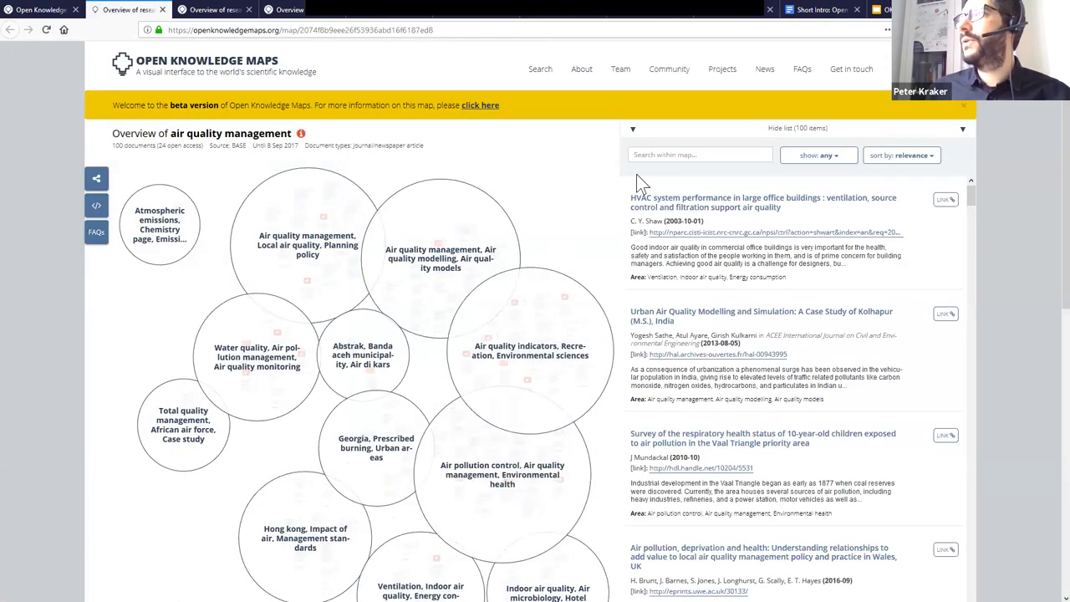
Filter the map by "air pollution management" and open the bubble "Water quality, Air pollution management, Air quality monitoring"
{"action": "left_click", "coordinate": [658, 155]}
{"action": "type", "text": "air pollution"}
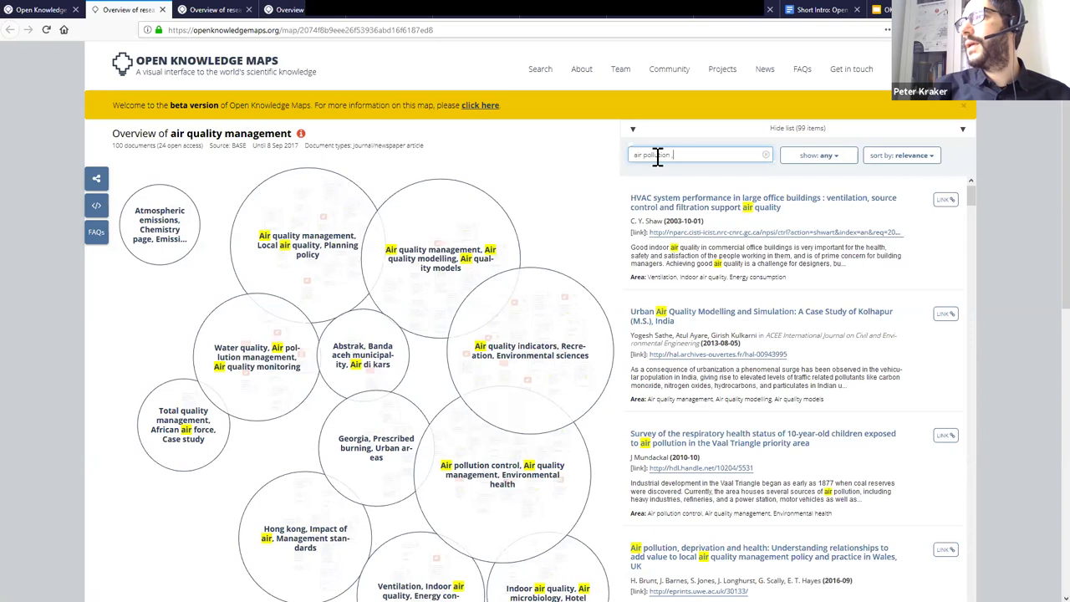
{"action": "type", "text": " manag"}
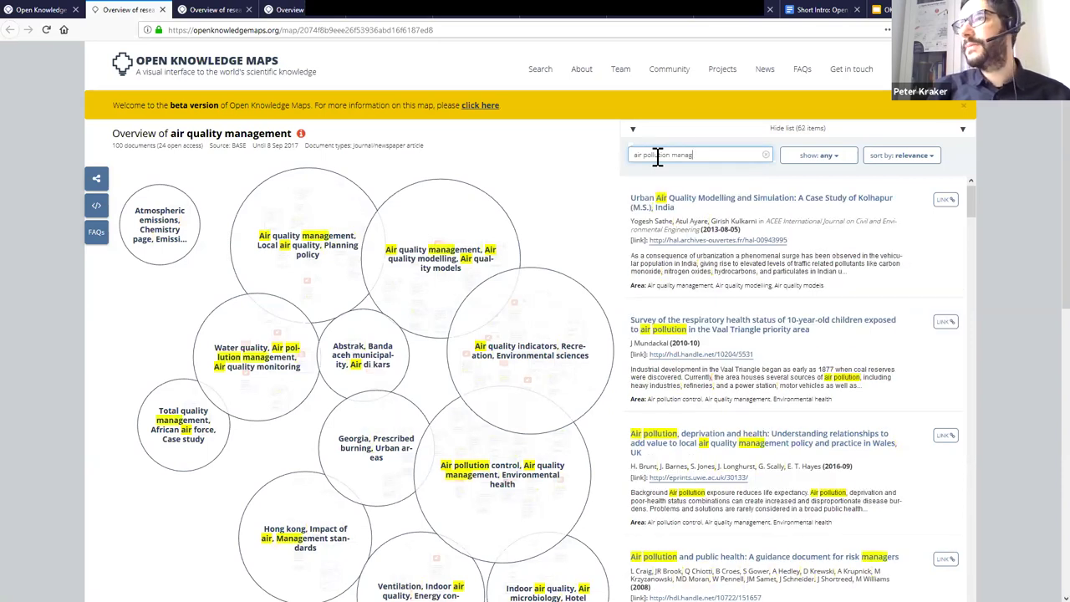
{"action": "type", "text": "ement"}
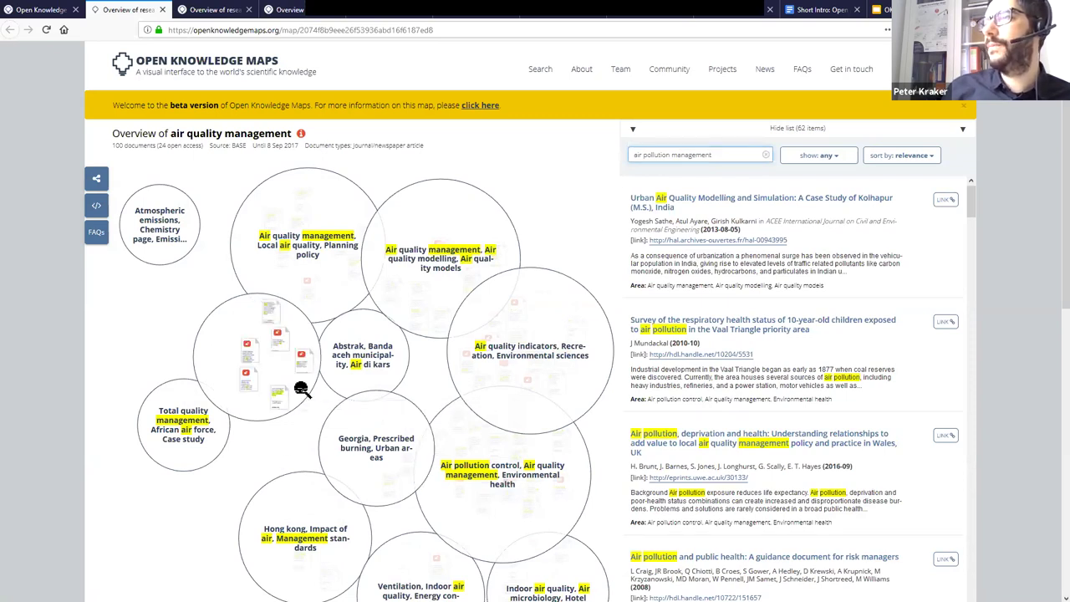
{"action": "left_click", "coordinate": [290, 381]}
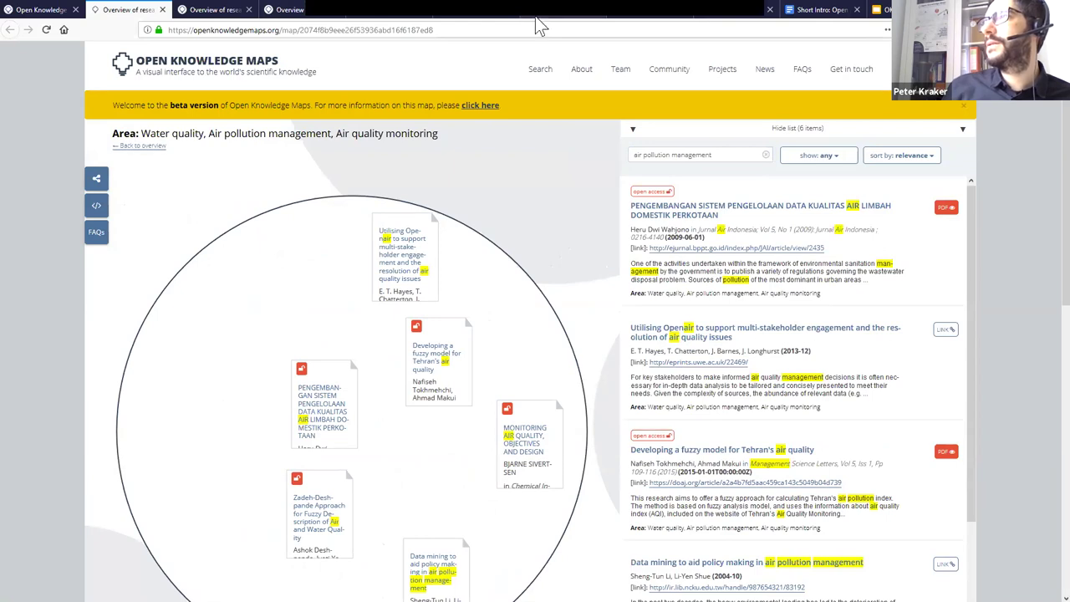
Reread the question, open the bubble's paper on Openair and multi-stakeholder engagement, and highlight "an open-source air pollution analysis" in its abstract
{"action": "key", "text": "alt+Tab"}
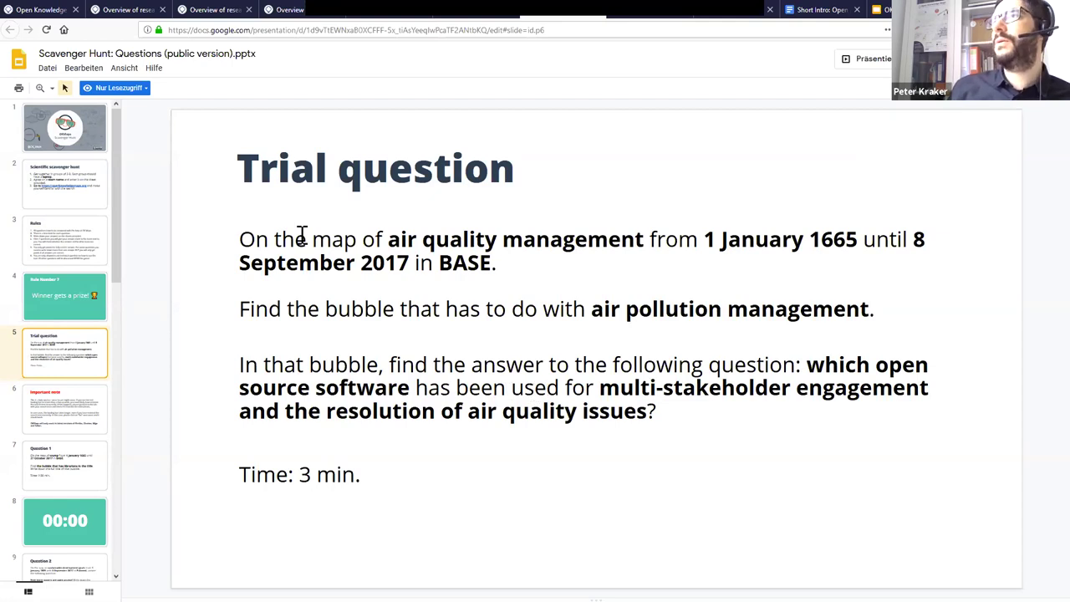
{"action": "left_click", "coordinate": [114, 13]}
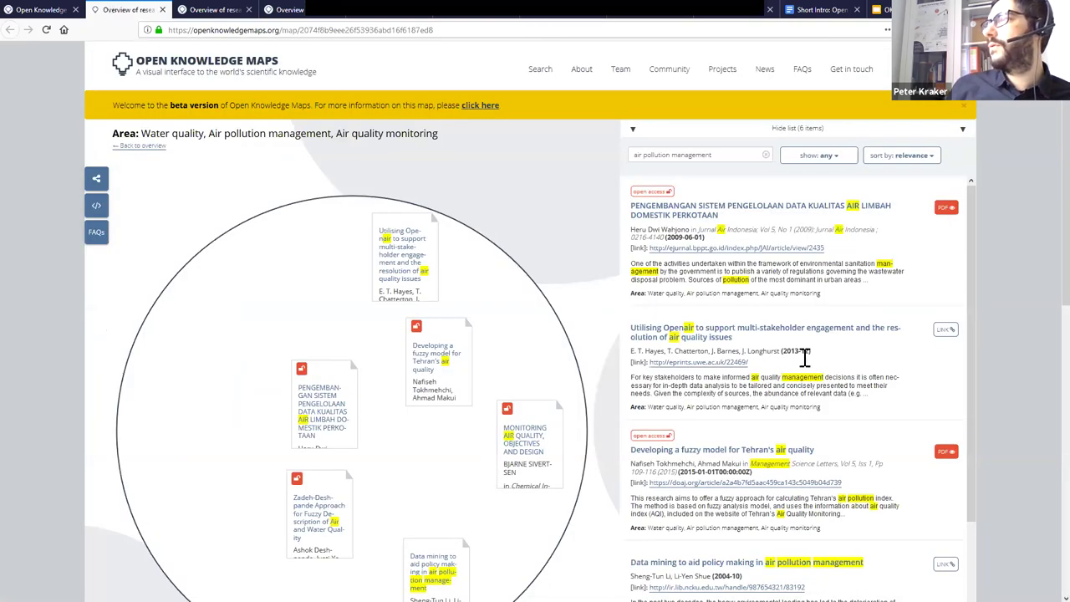
{"action": "scroll", "coordinate": [762, 386], "scroll_direction": "down", "scroll_amount": 3}
{"action": "scroll", "coordinate": [762, 391], "scroll_direction": "down", "scroll_amount": 2}
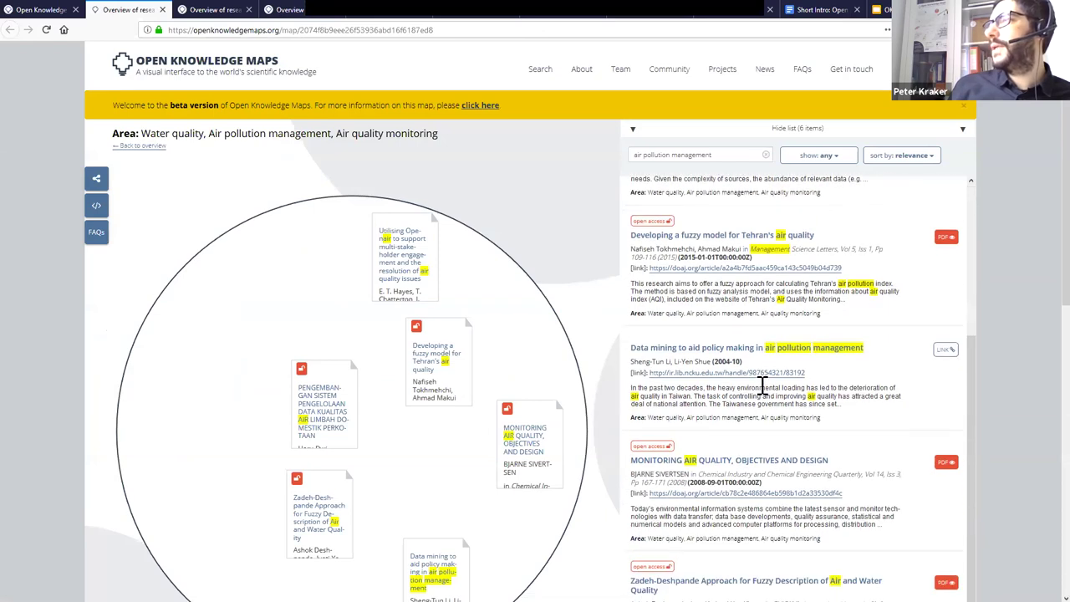
{"action": "scroll", "coordinate": [762, 386], "scroll_direction": "up", "scroll_amount": 4}
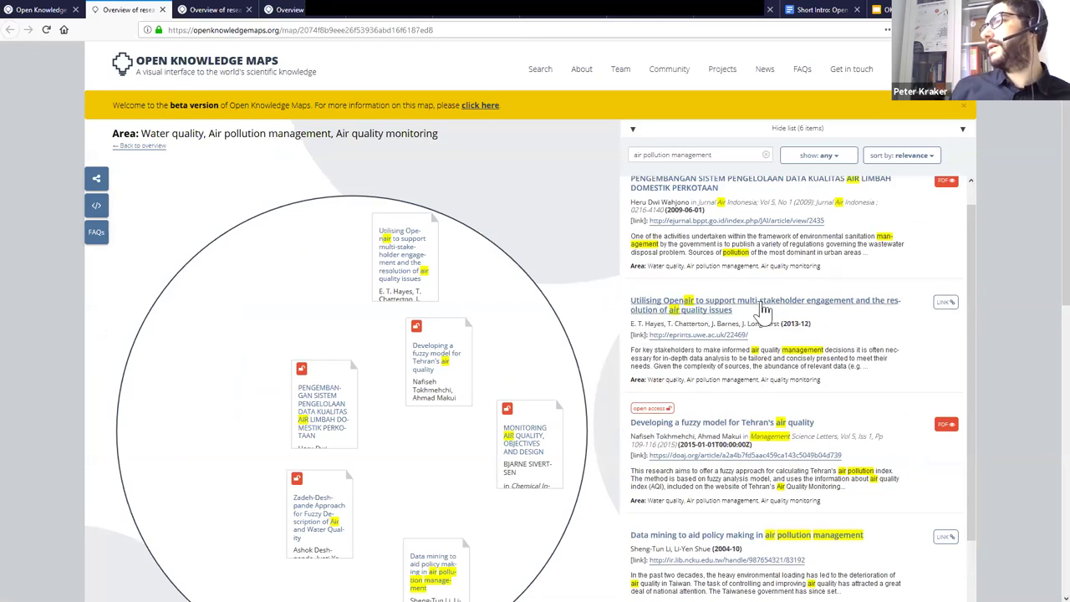
{"action": "left_click", "coordinate": [840, 309]}
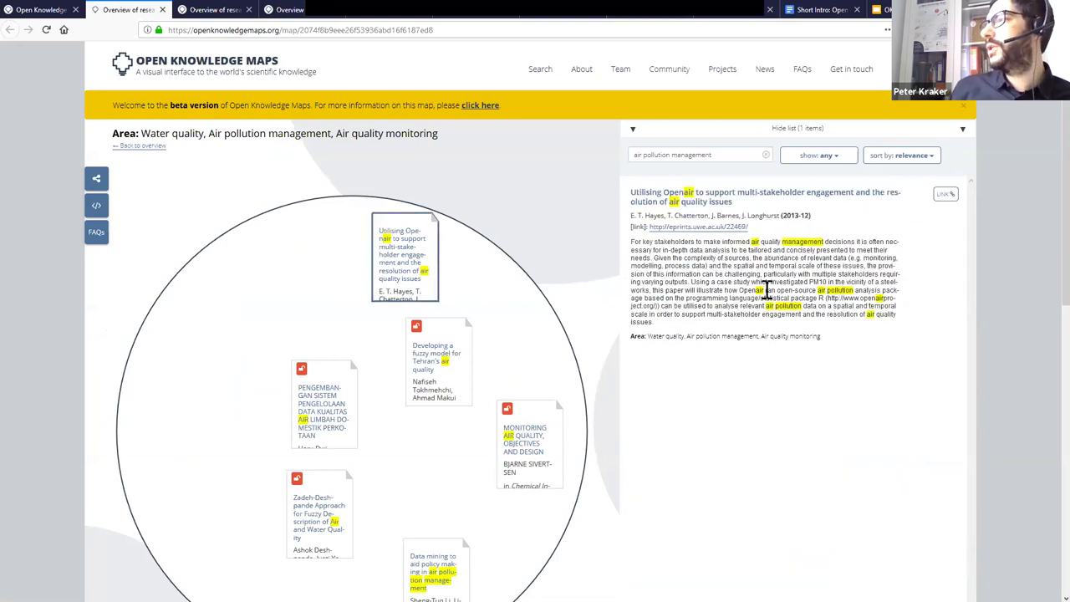
{"action": "left_click_drag", "start_coordinate": [765, 290], "coordinate": [878, 293]}
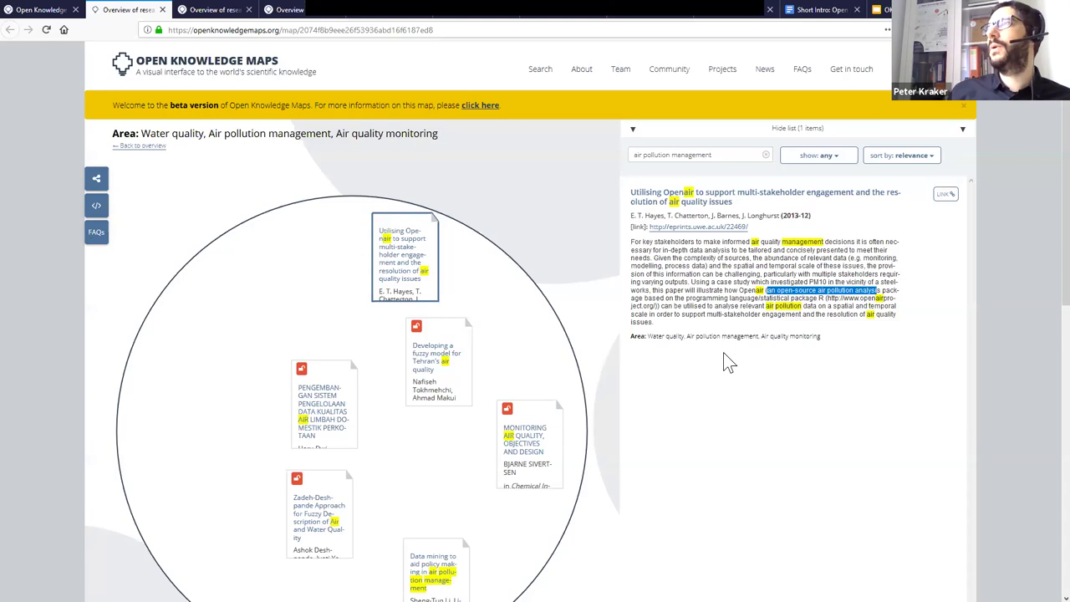
Return to the scavenger hunt slides and advance past the important note and Question 1 to the timer slide
{"action": "left_click", "coordinate": [550, 17]}
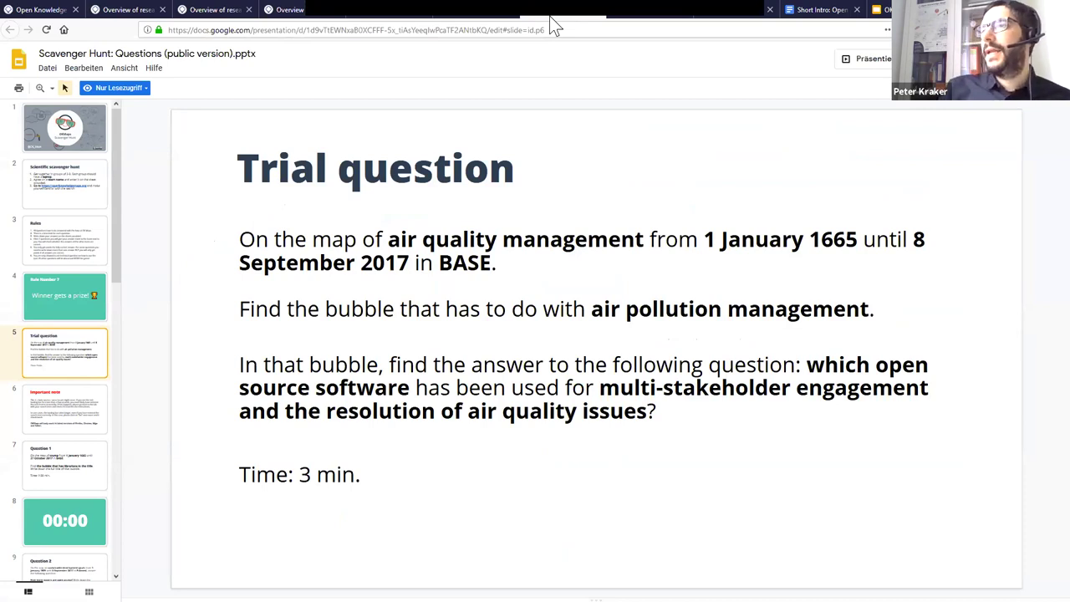
{"action": "key", "text": "Down"}
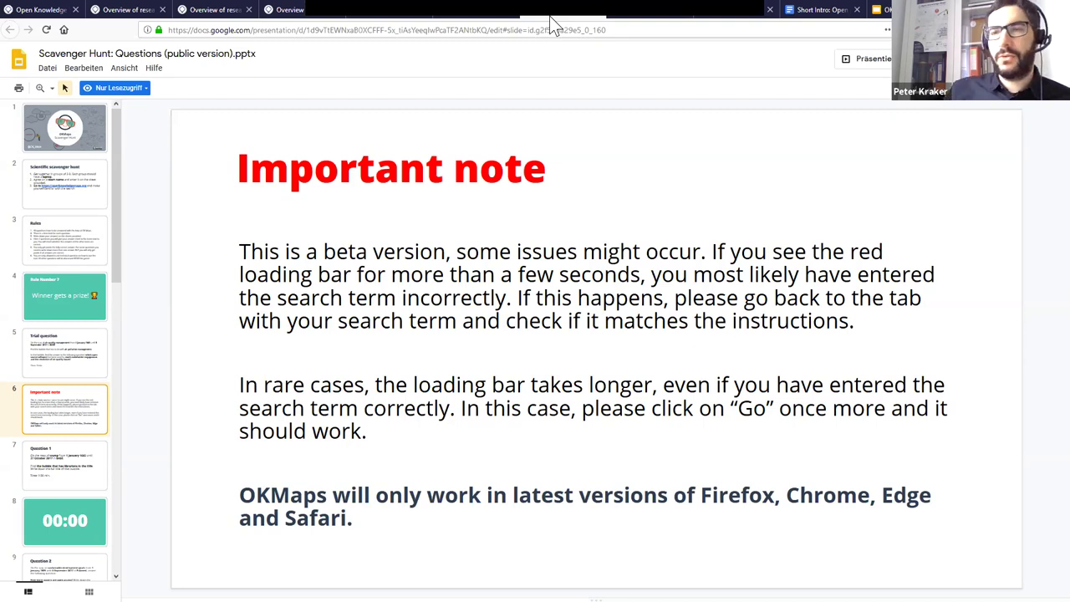
{"action": "key", "text": "Down"}
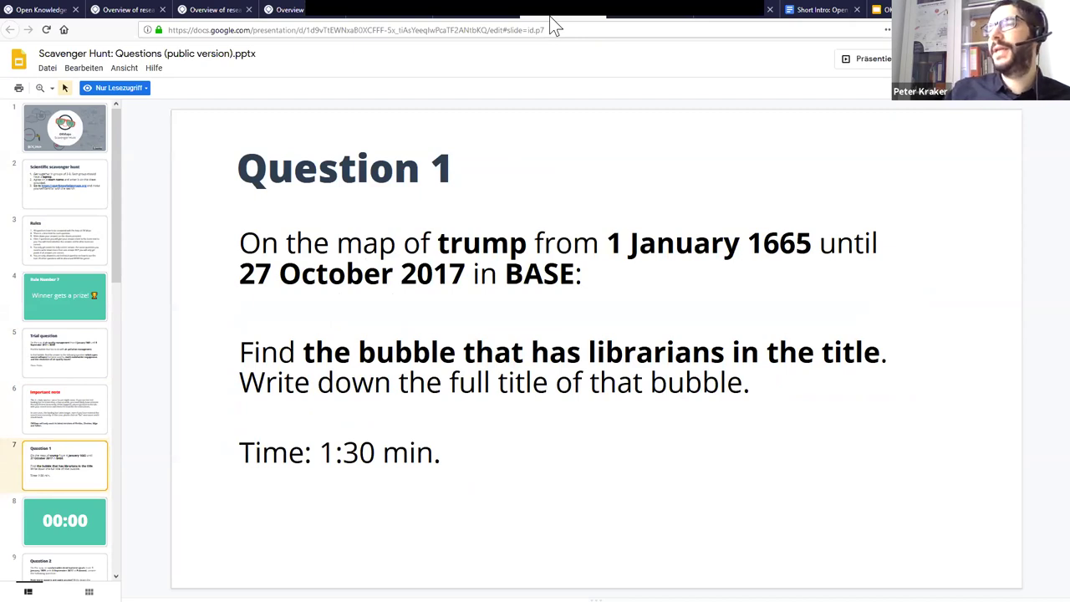
{"action": "key", "text": "Down"}
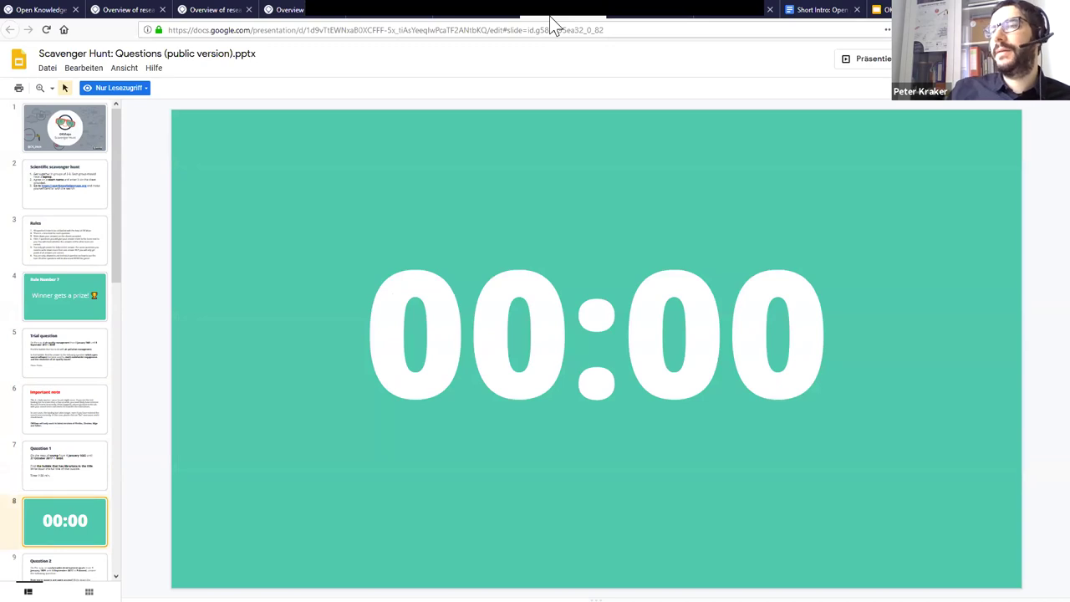
Advance the scavenger hunt slides from the Question 1 timer through Questions 2 to 5, stopping at the timer slide after Question 5
{"action": "key", "text": "Down"}
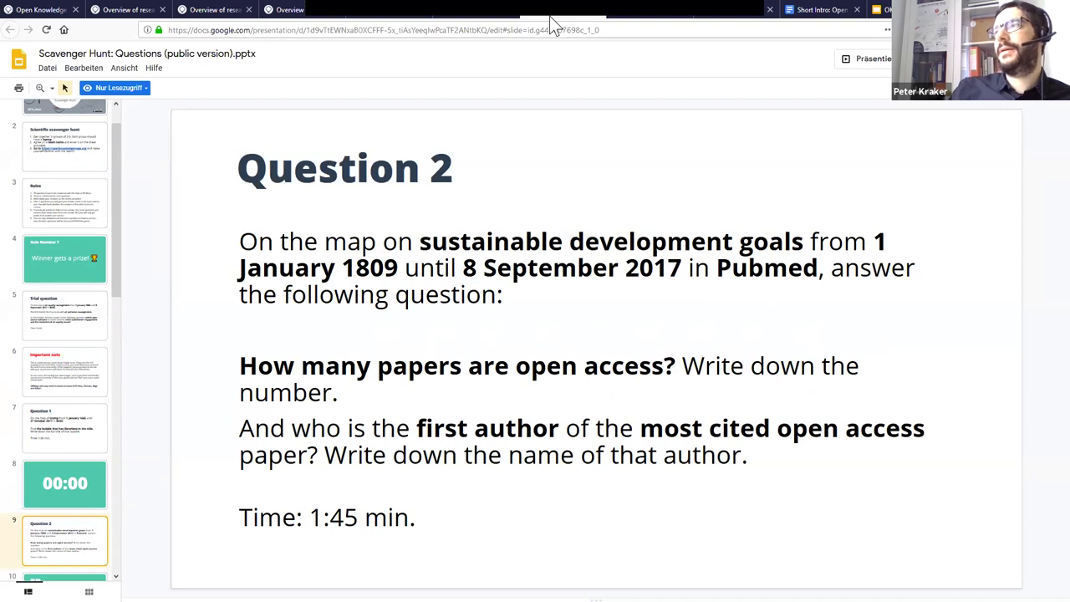
{"action": "key", "text": "Down"}
{"action": "key", "text": "Down"}
{"action": "key", "text": "Down"}
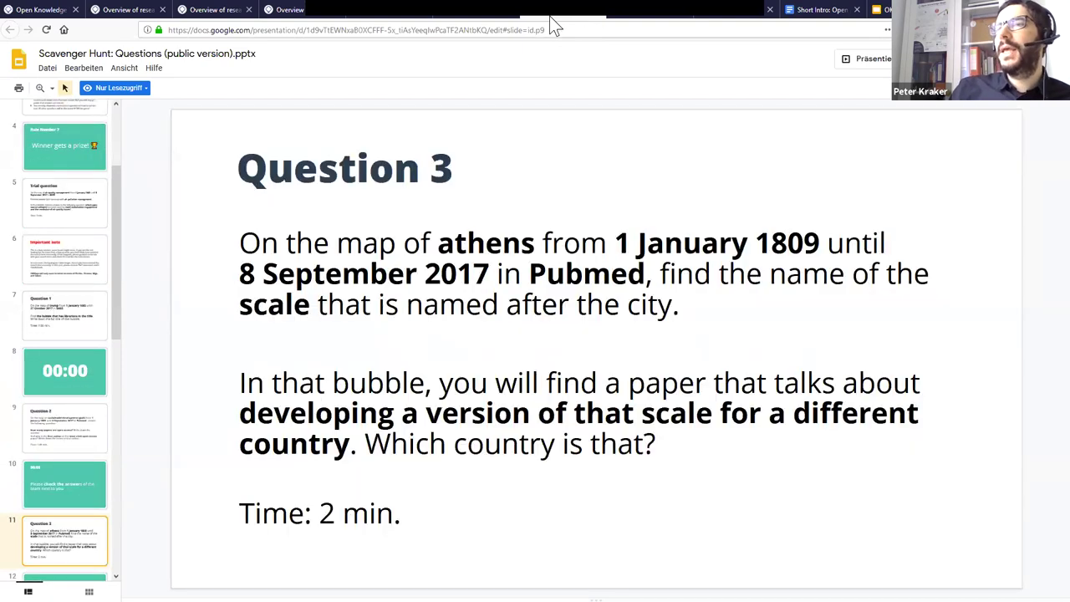
{"action": "key", "text": "Down"}
{"action": "key", "text": "Down"}
{"action": "key", "text": "Down"}
{"action": "key", "text": "Down"}
{"action": "key", "text": "Down"}
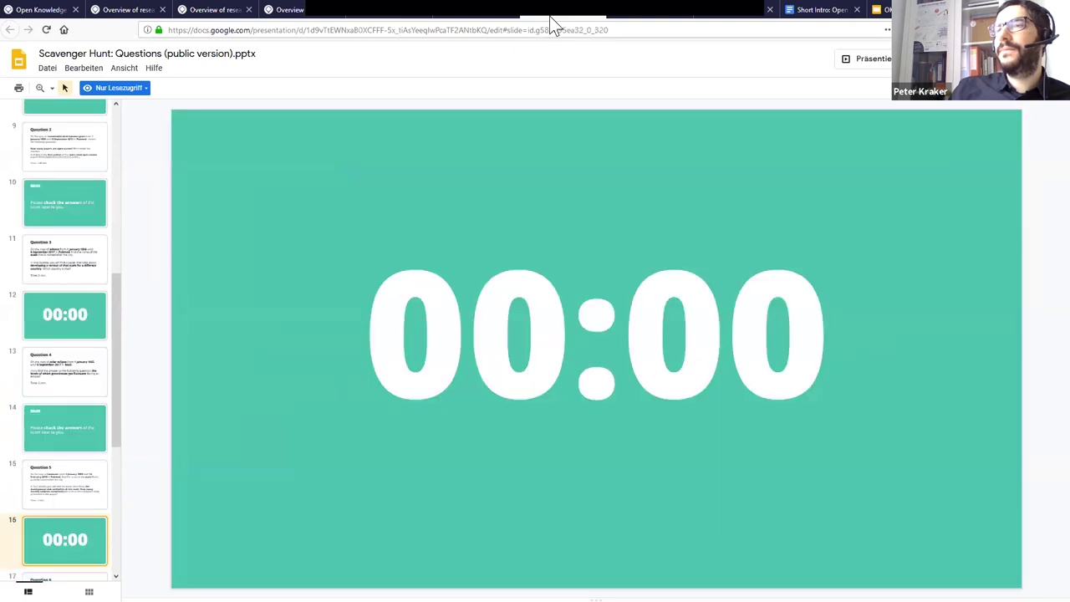
Show the winner slide, revisit the preceding "Count your total score!" slide, and continue past the winner slide to the "Congratulations!" slide
{"action": "key", "text": "Down"}
{"action": "key", "text": "Down"}
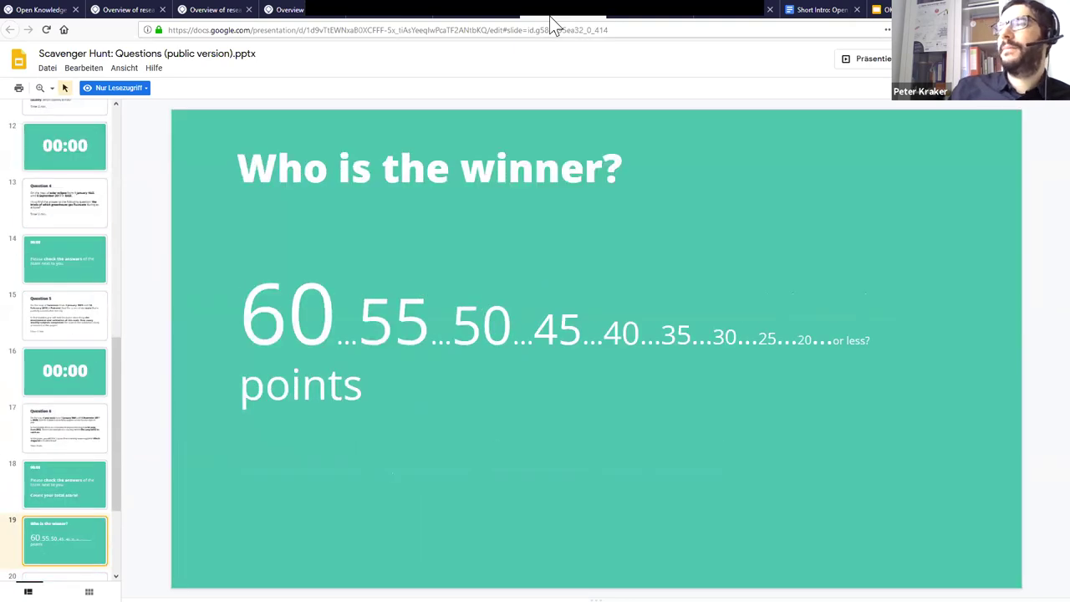
{"action": "key", "text": "Up"}
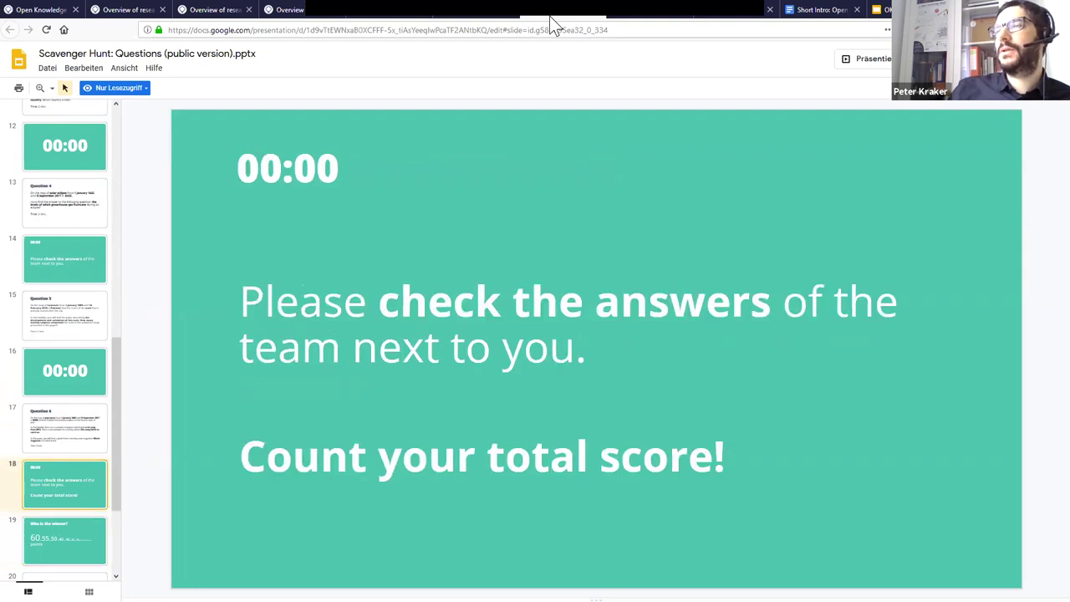
{"action": "key", "text": "Down"}
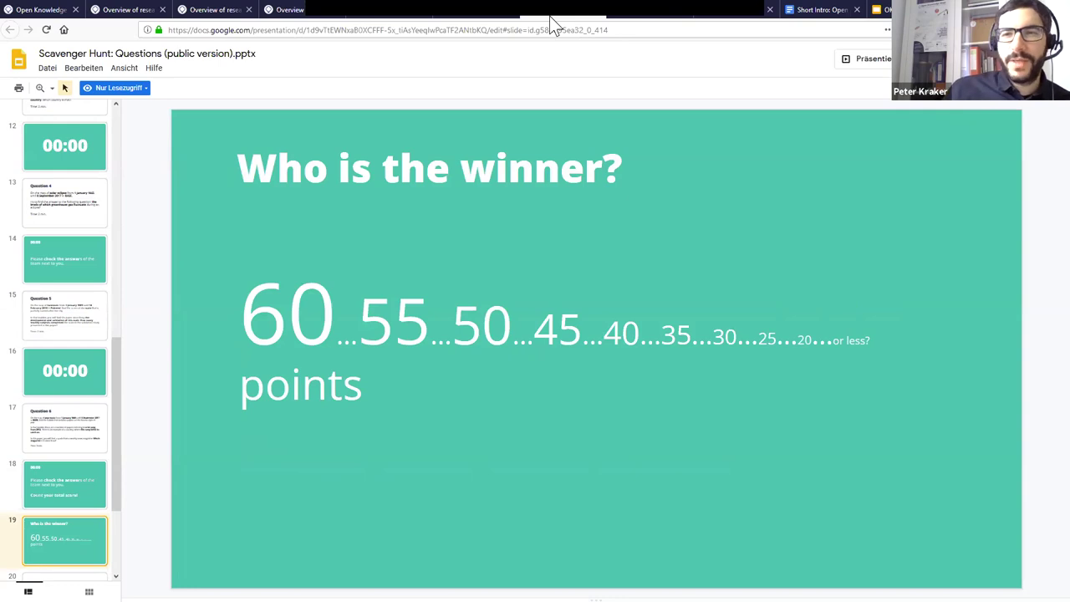
{"action": "key", "text": "Down"}
{"action": "key", "text": "Down"}
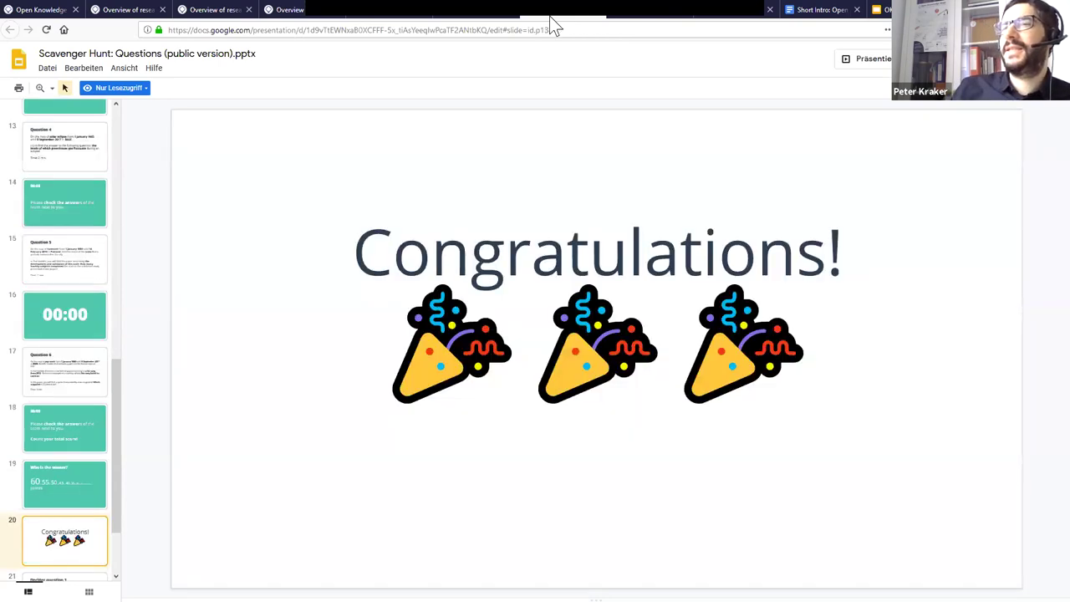